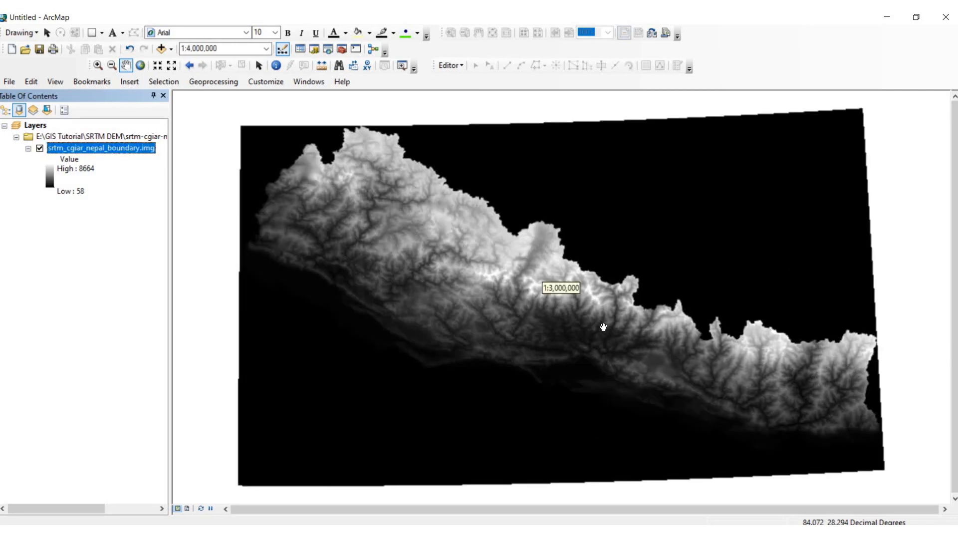
Draw a rectangle graphic about 0.20° wide by 0.16° tall over the central mountain area of the Nepal DEM.
scroll(536, 314, up, 2)
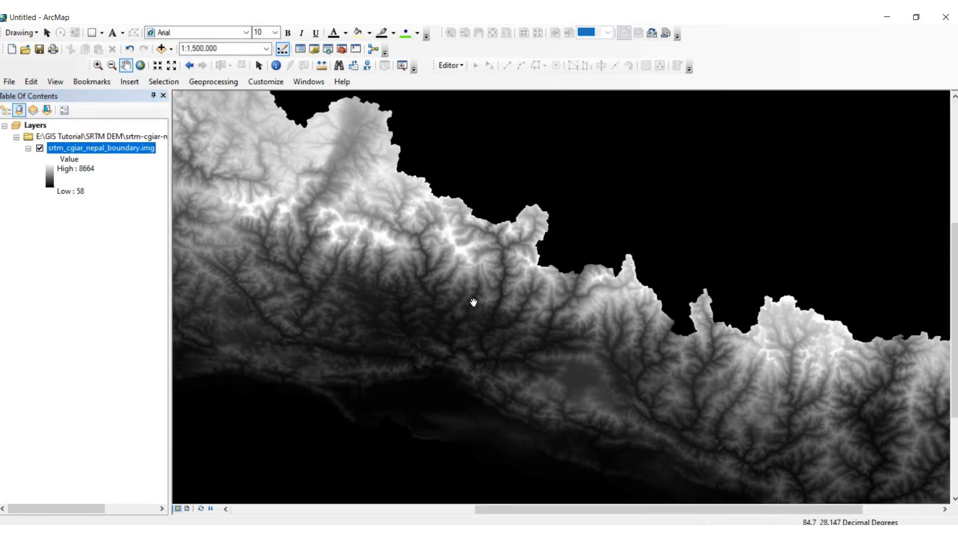
scroll(472, 285, up, 1)
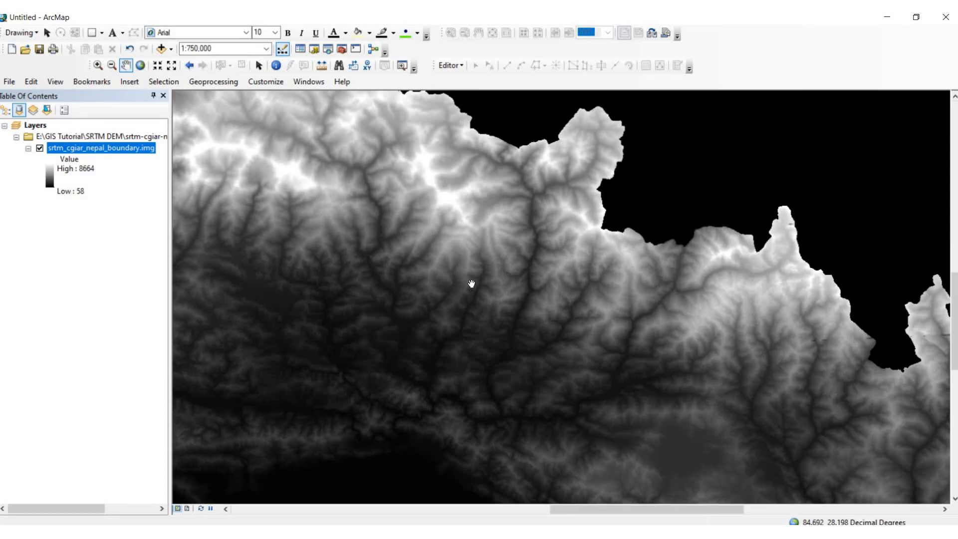
scroll(471, 284, up, 2)
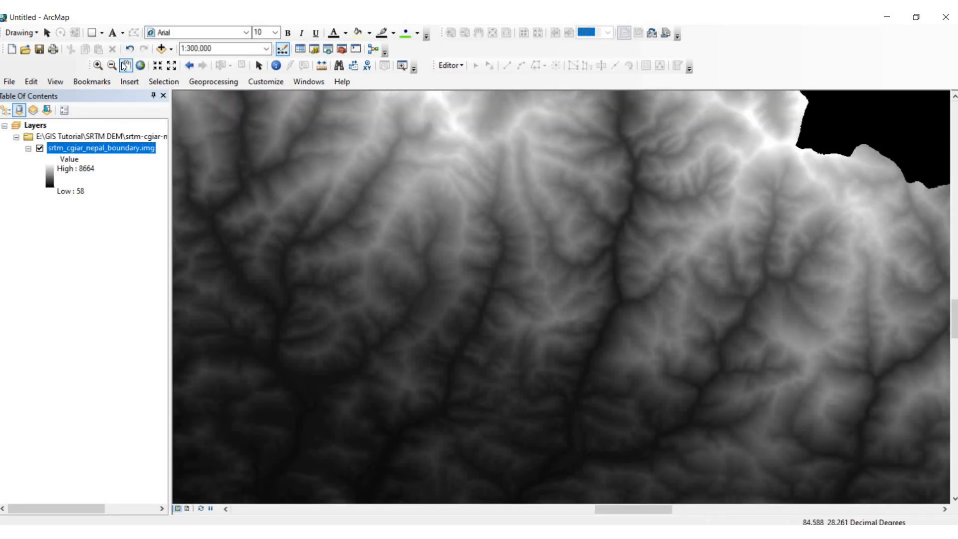
click(92, 33)
drag(363, 187, 518, 326)
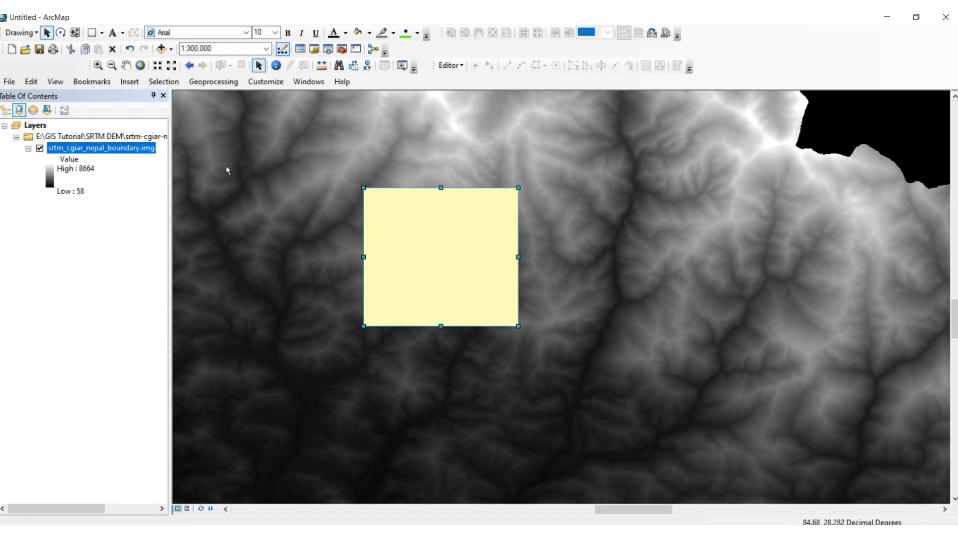
Export srtm_cgiar_nepal_boundary.img clipped to the selected rectangle as img3.tif in E:\GIS Tutorial\soil, adding it to the map.
right_click(122, 146)
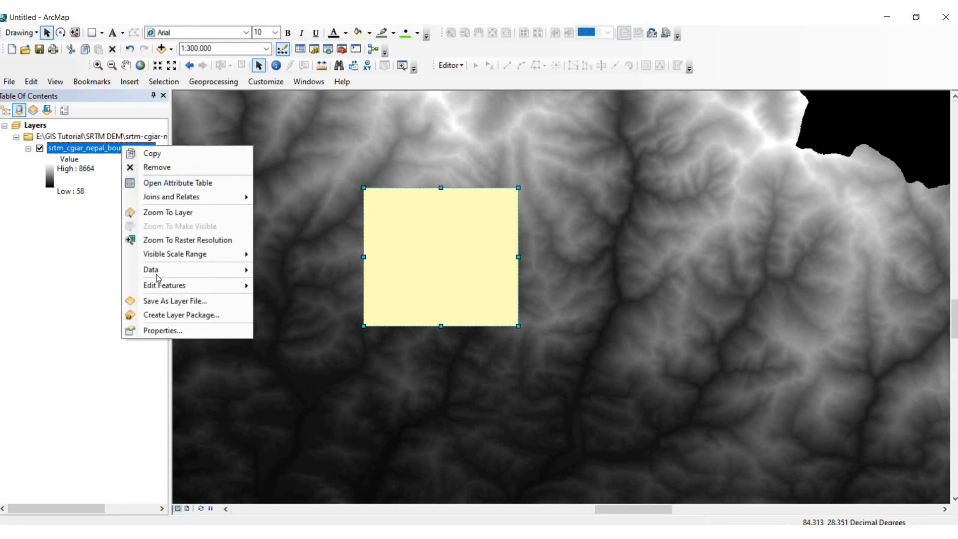
mouse_move(227, 270)
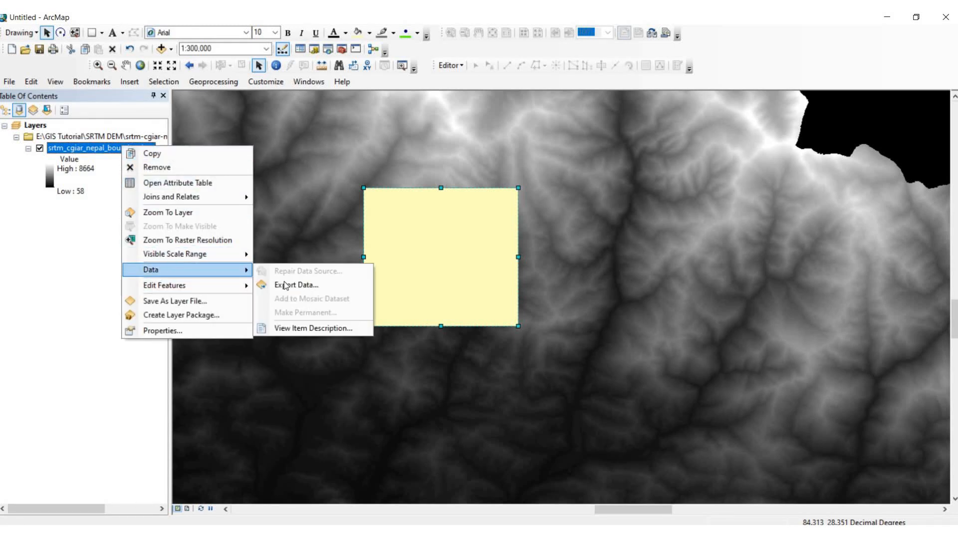
click(285, 284)
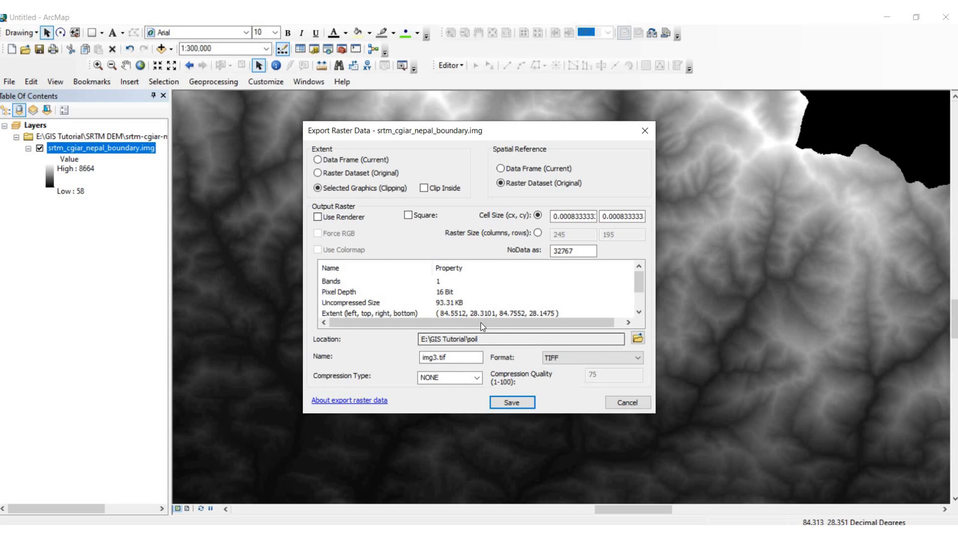
click(463, 357)
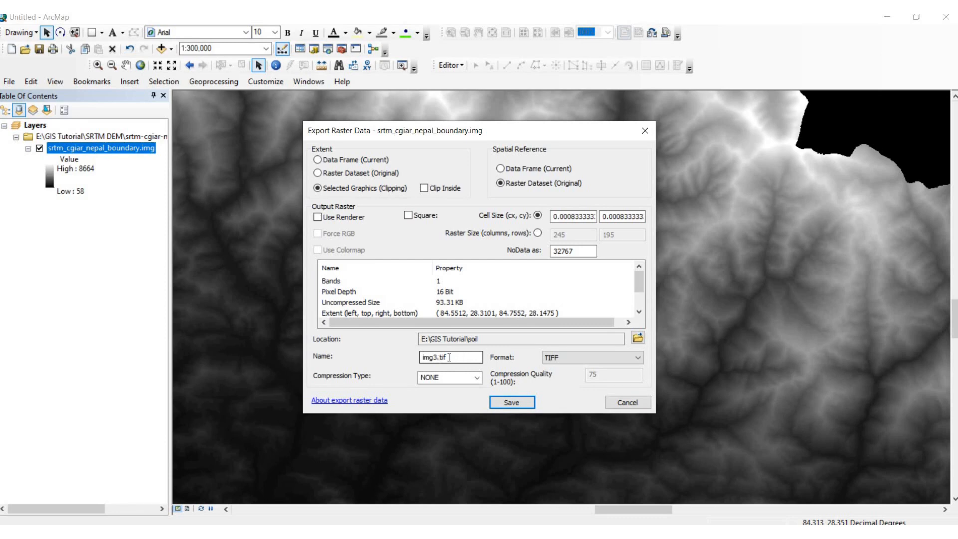
click(512, 402)
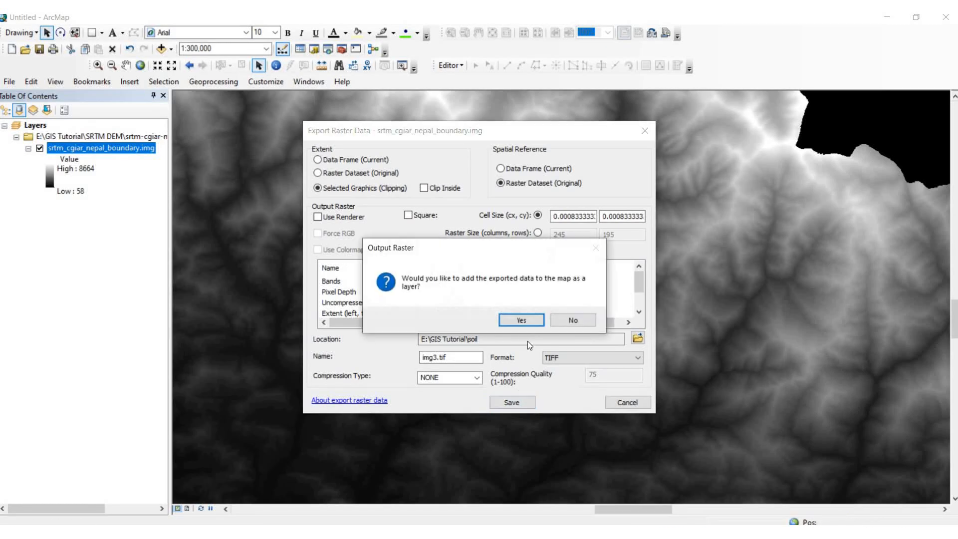
click(521, 321)
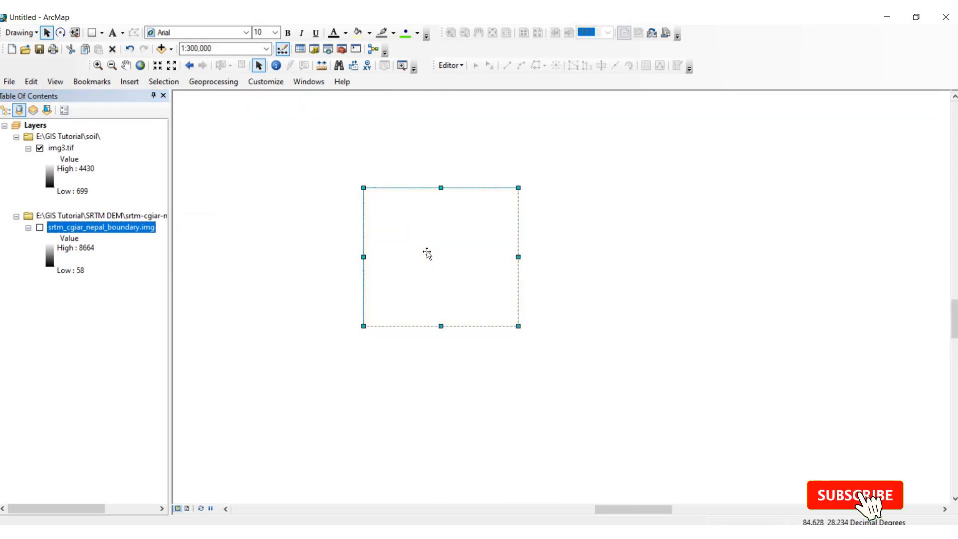
Delete the rectangle graphic and remove the original Nepal DEM from the map, keeping only img3.tif.
key(Delete)
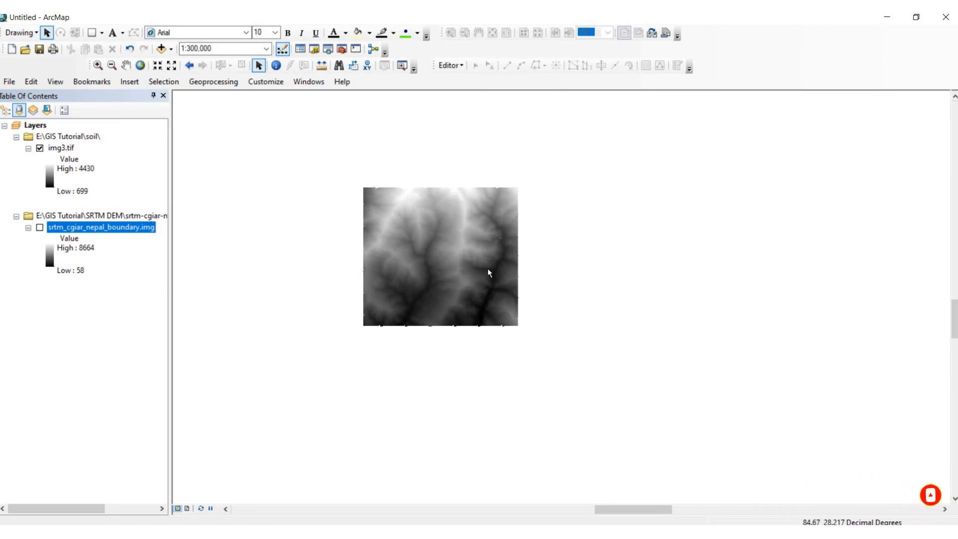
right_click(119, 216)
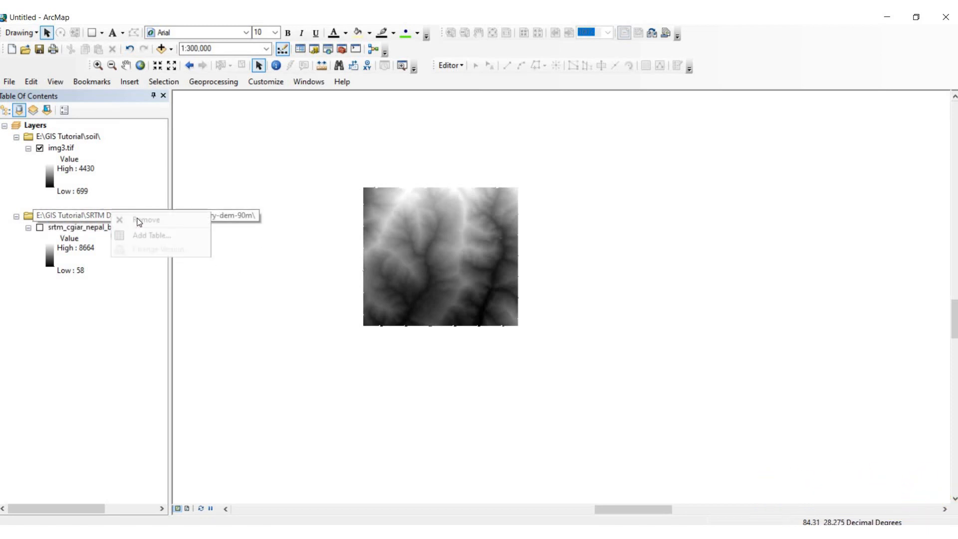
click(144, 217)
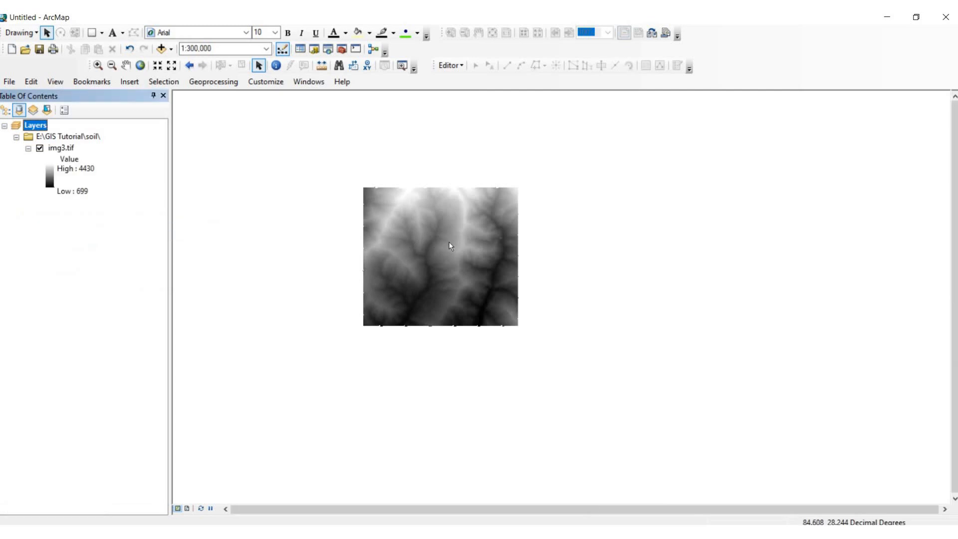
scroll(446, 243, up, 2)
scroll(442, 243, up, 1)
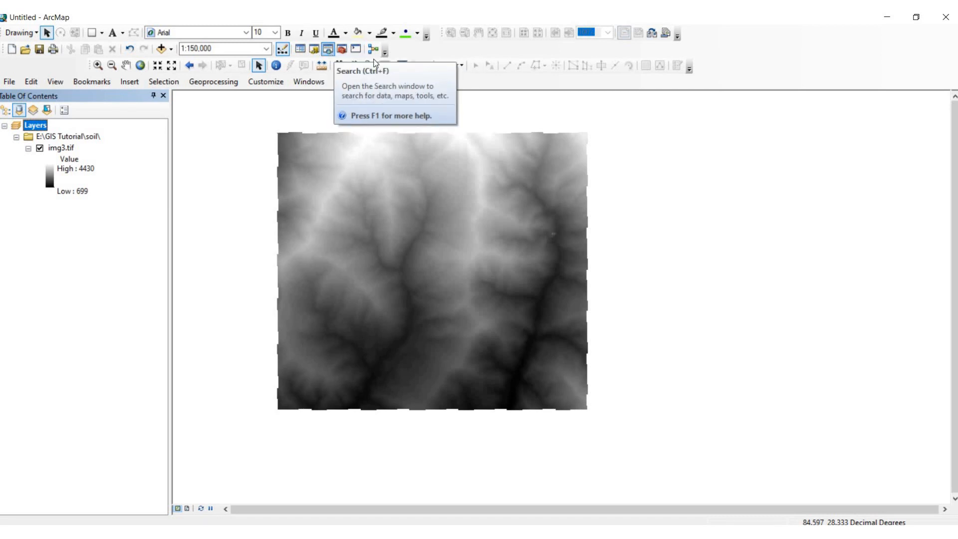
Find the Project Raster tool by searching for "project raster" and set img3.tif as its input raster.
click(328, 51)
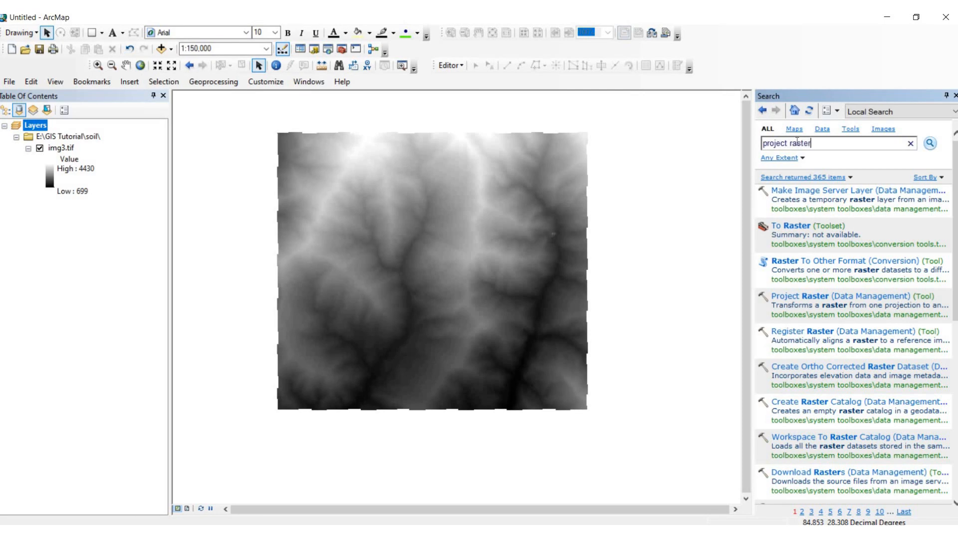
key(Return)
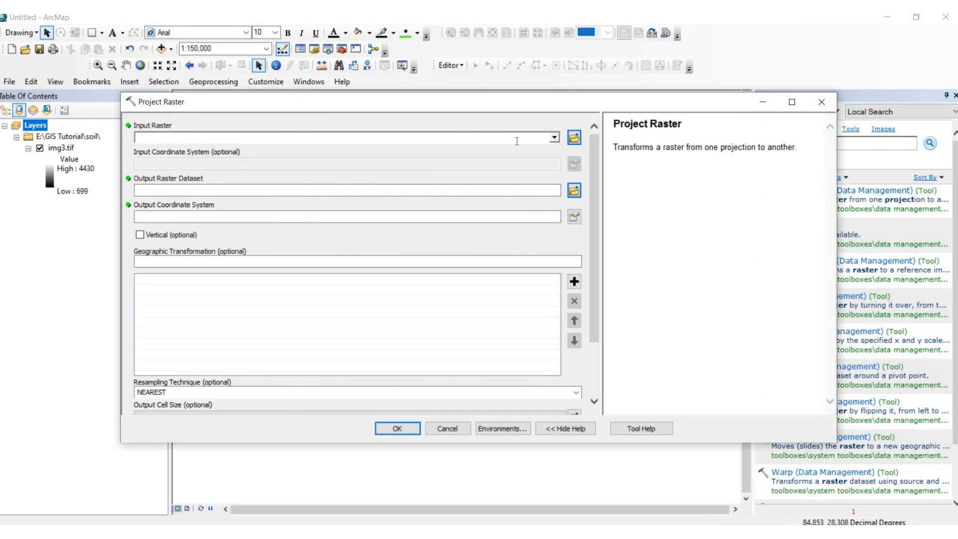
click(553, 138)
click(170, 150)
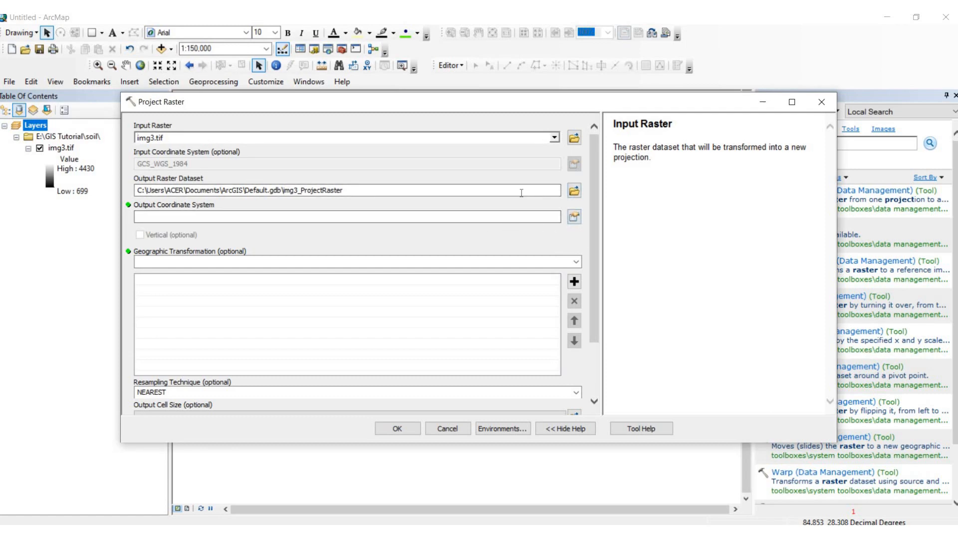
Project img3.tif to WGS 1972 UTM Zone 45N, and hide and collapse the original img3.tif entry in the layer list.
click(574, 217)
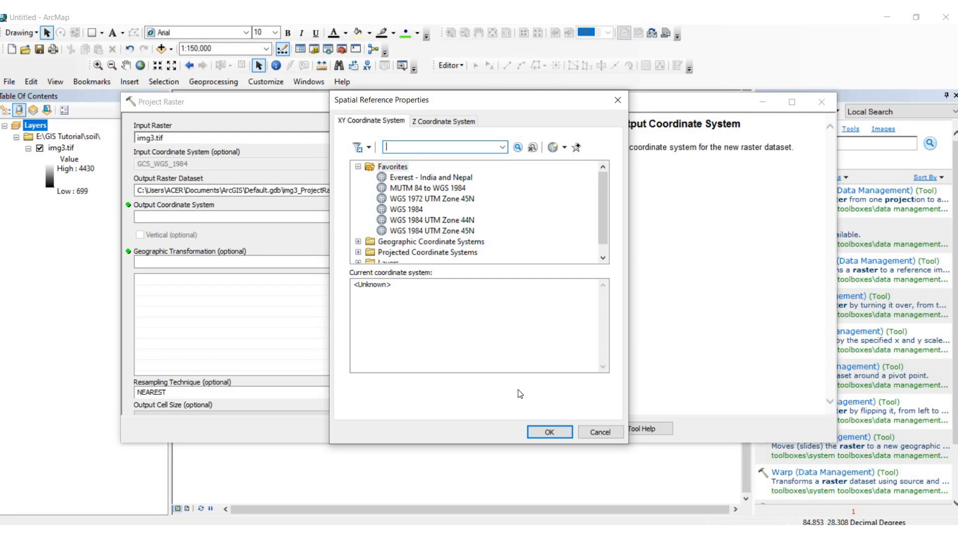
click(432, 198)
click(546, 430)
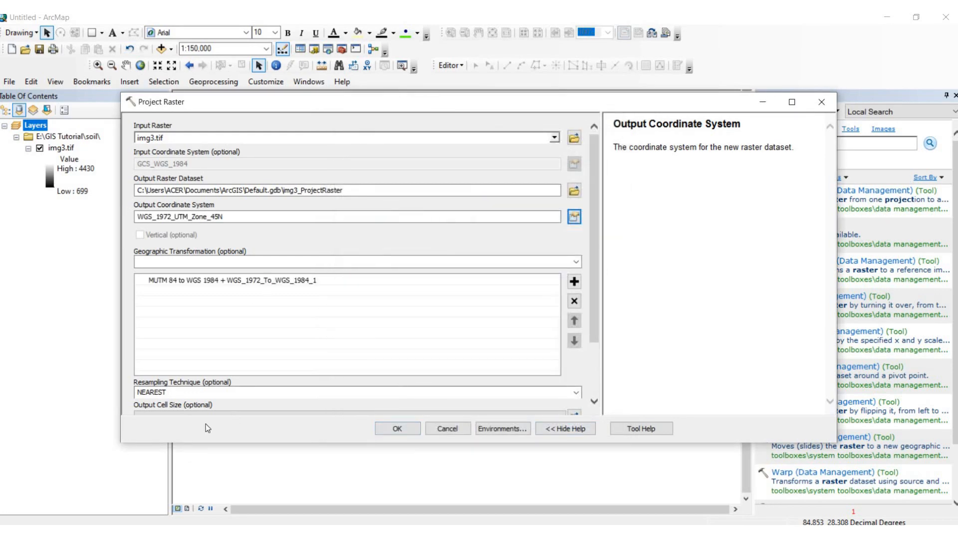
scroll(592, 361, down, 3)
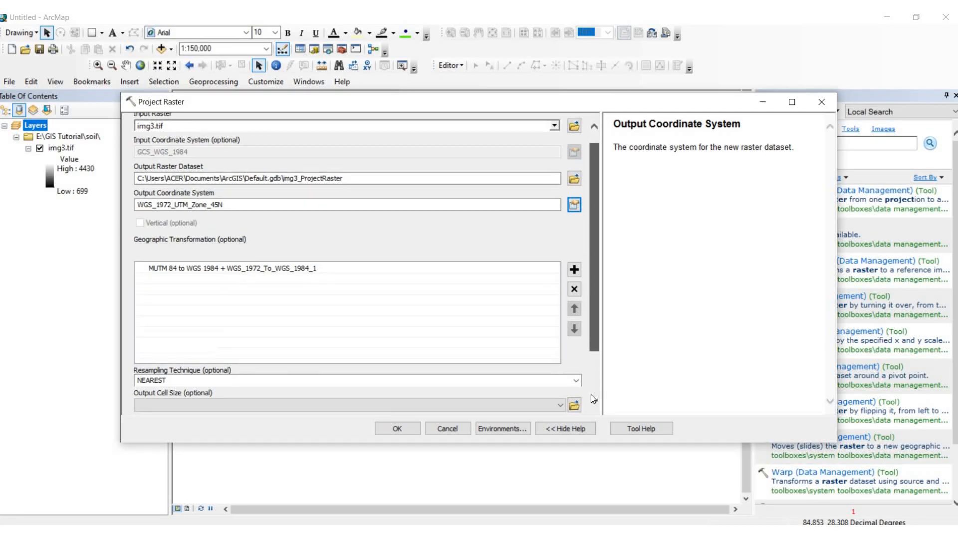
click(385, 432)
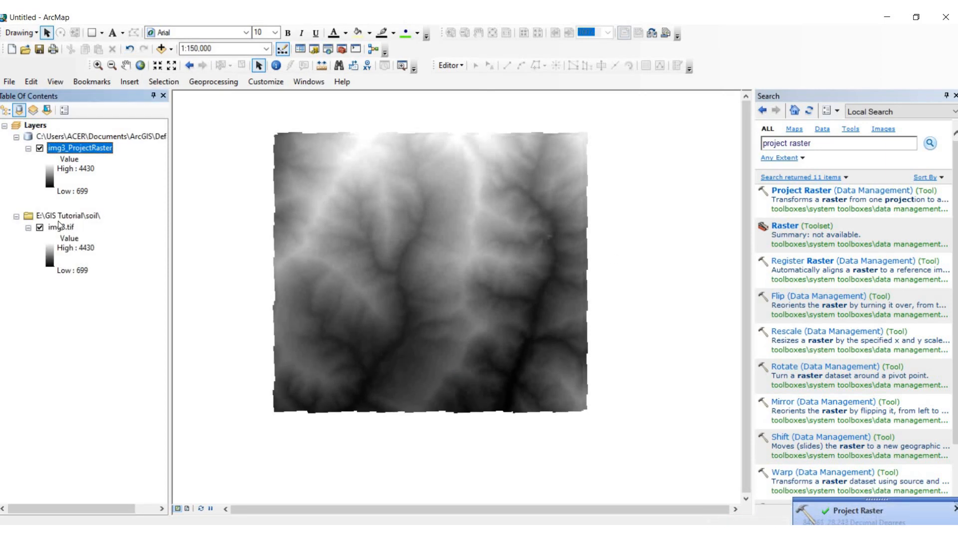
click(17, 216)
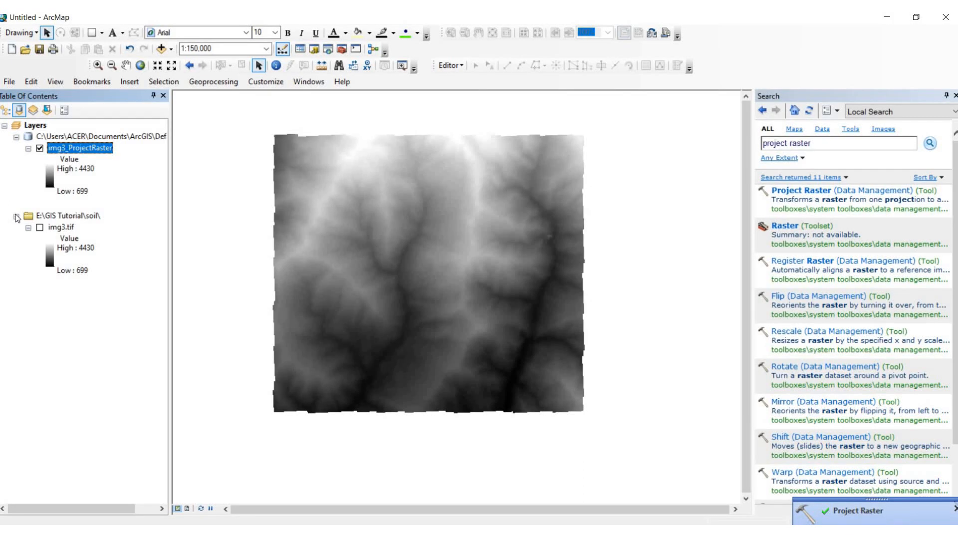
Search for "raster to tin" and open the Raster To TIN (3D Analyst) tool.
click(849, 143)
key(BackSpace)
key(BackSpace)
key(BackSpace)
key(BackSpace)
key(BackSpace)
key(BackSpace)
key(BackSpace)
key(BackSpace)
key(BackSpace)
key(BackSpace)
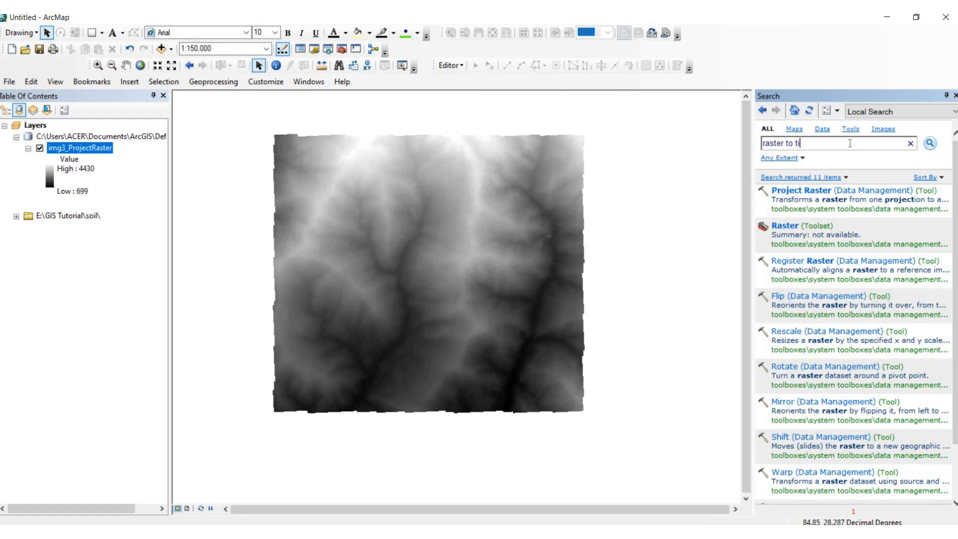
key(Return)
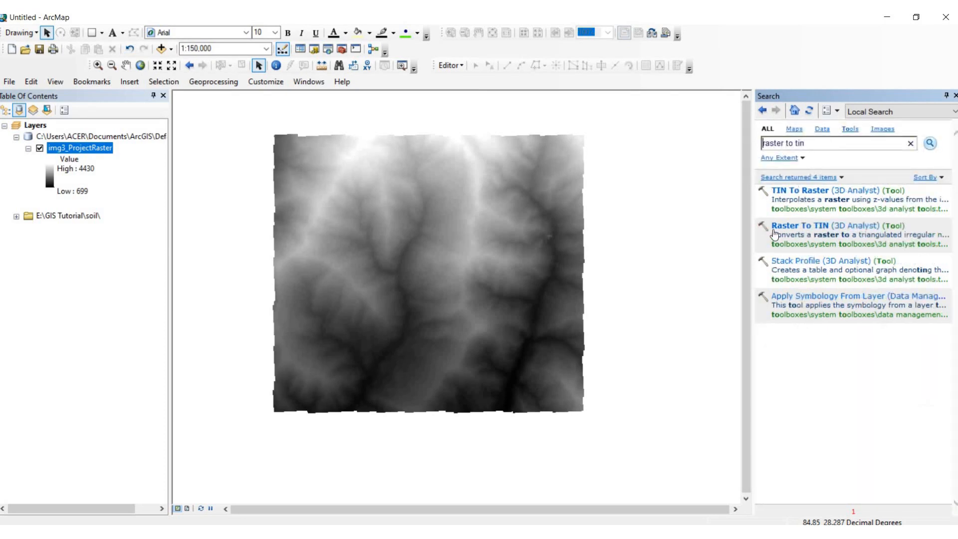
click(788, 231)
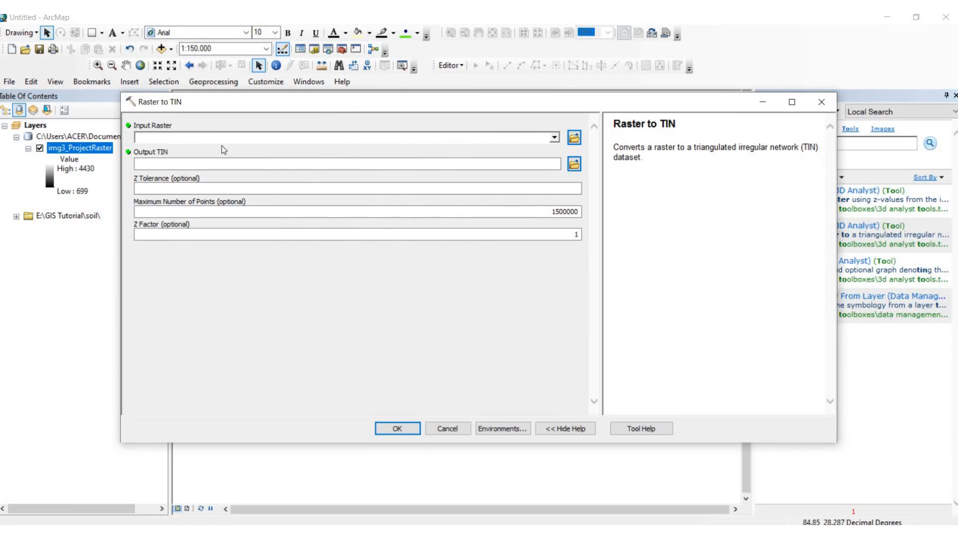
Set img3_ProjectRaster as the input raster and save the output TIN as TIN in the SRTM DEM folder.
click(219, 138)
click(194, 149)
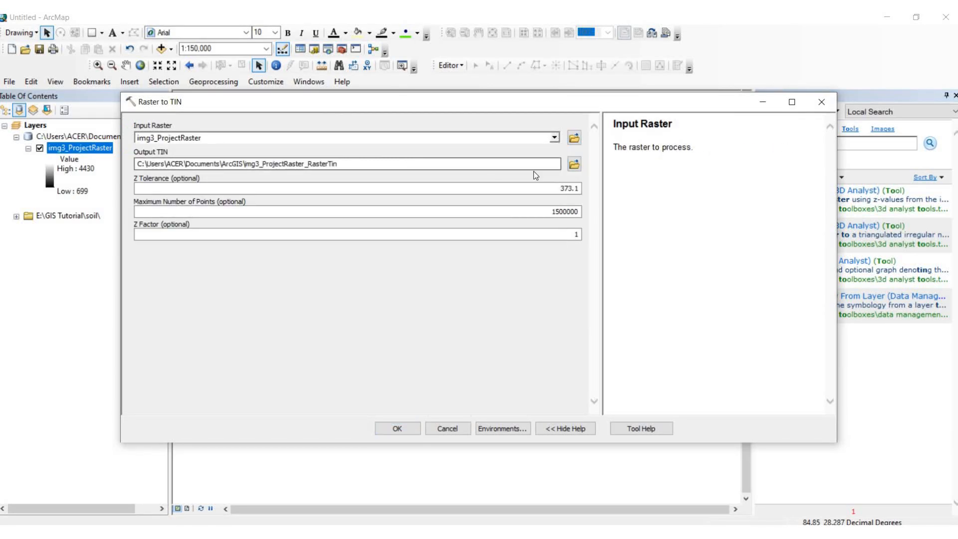
click(574, 164)
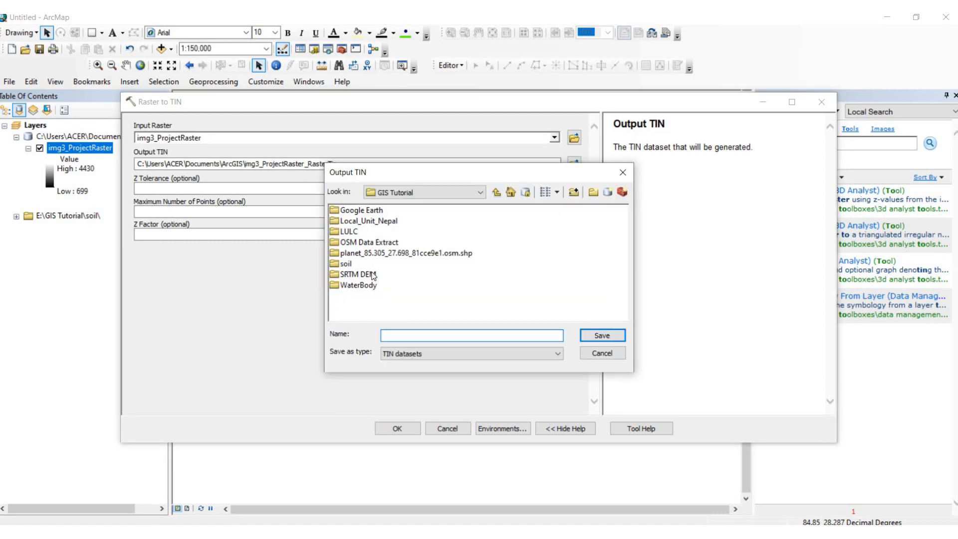
double_click(357, 274)
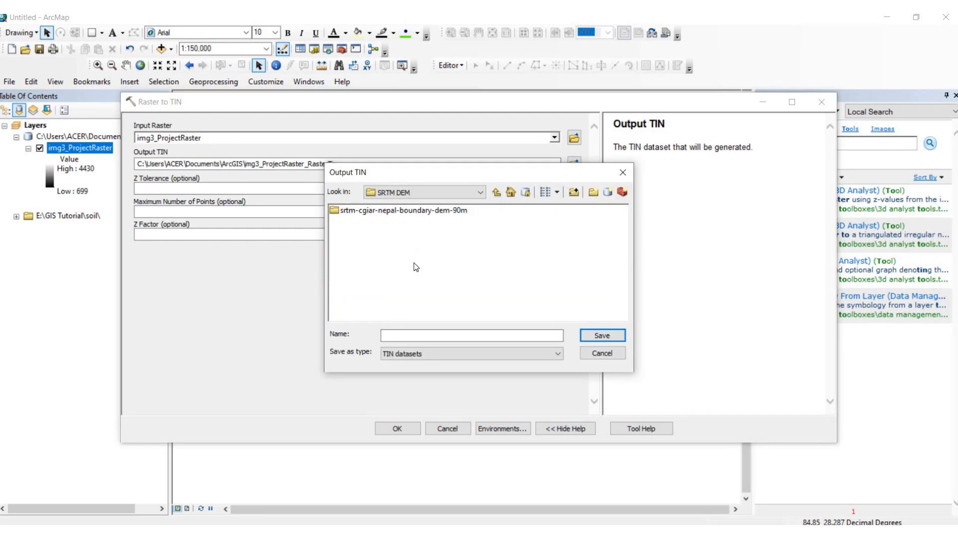
click(402, 335)
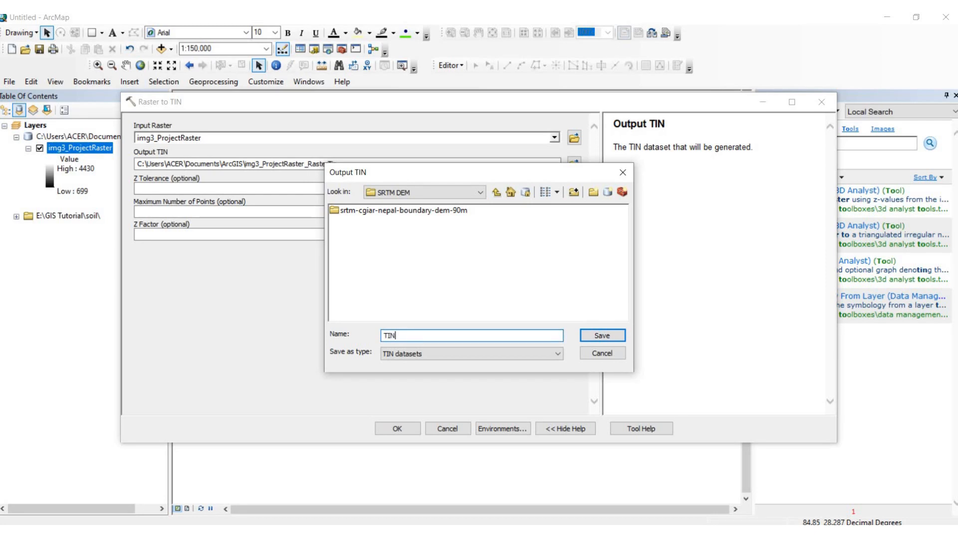
click(598, 334)
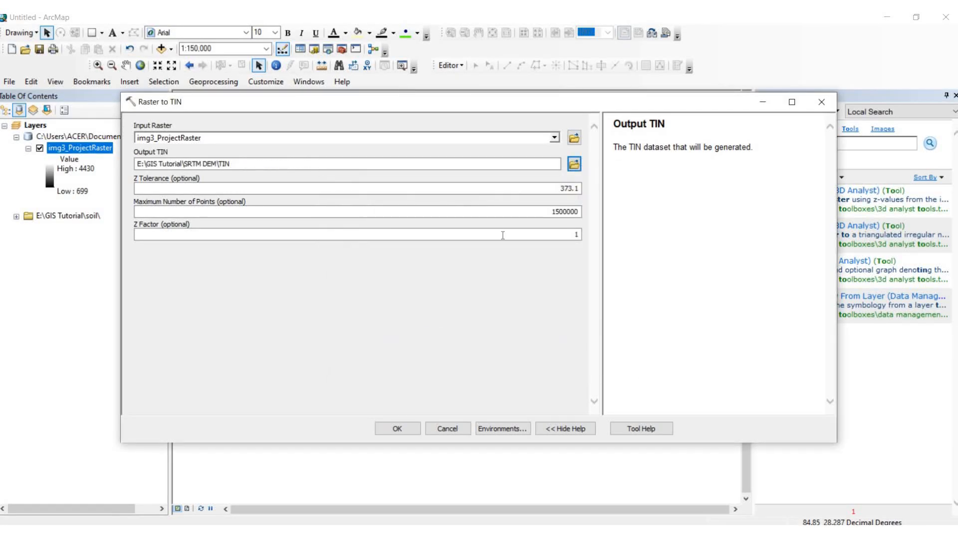
Edit the Z tolerance and run the Raster to TIN conversion.
click(561, 188)
text(A)
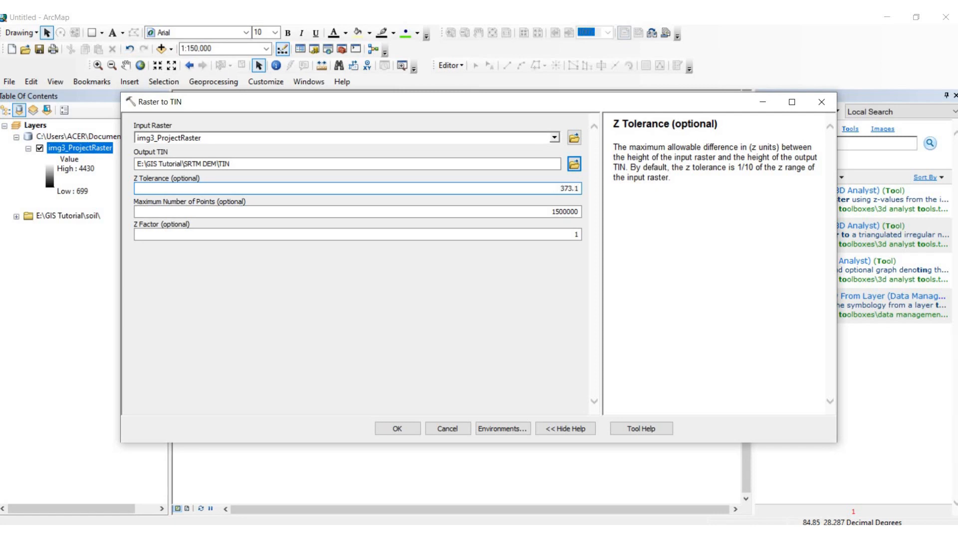
key(BackSpace)
key(BackSpace)
click(397, 425)
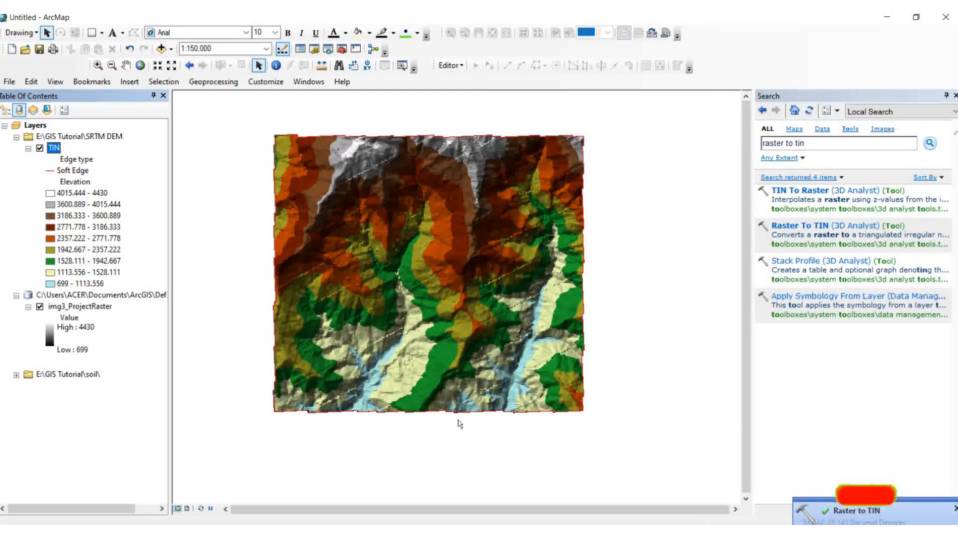
Switch to ArcScene and add the TIN dataset from the SRTM DEM folder to the scene layers.
scroll(417, 264, down, 3)
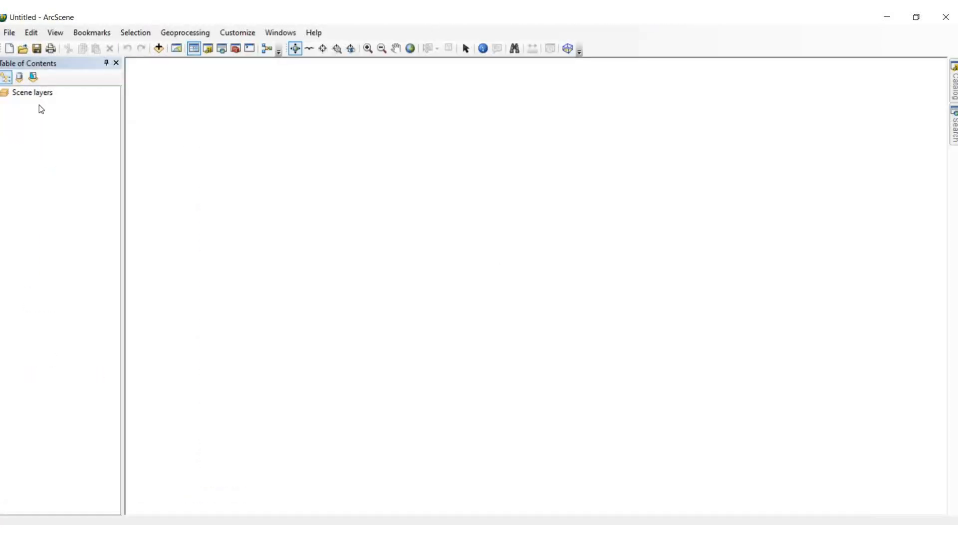
right_click(31, 93)
click(50, 101)
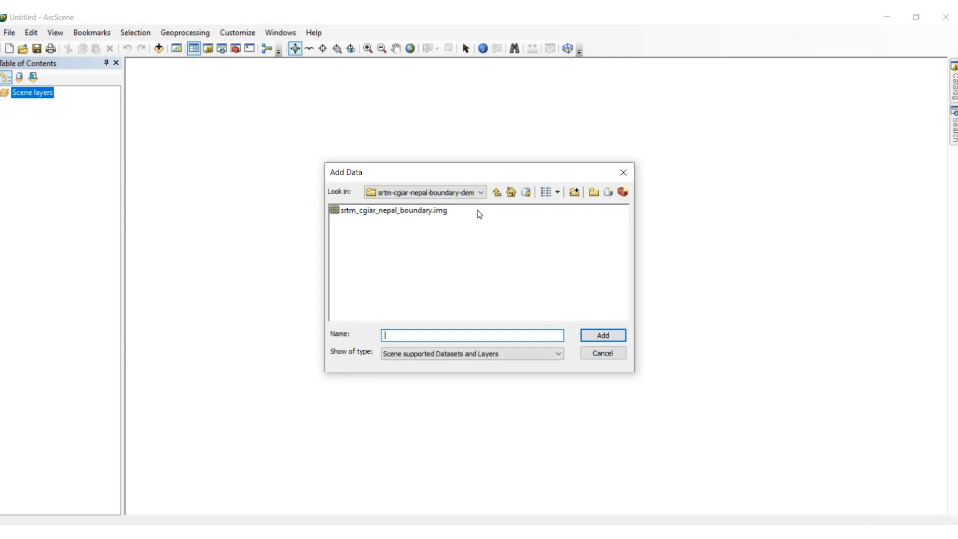
click(497, 194)
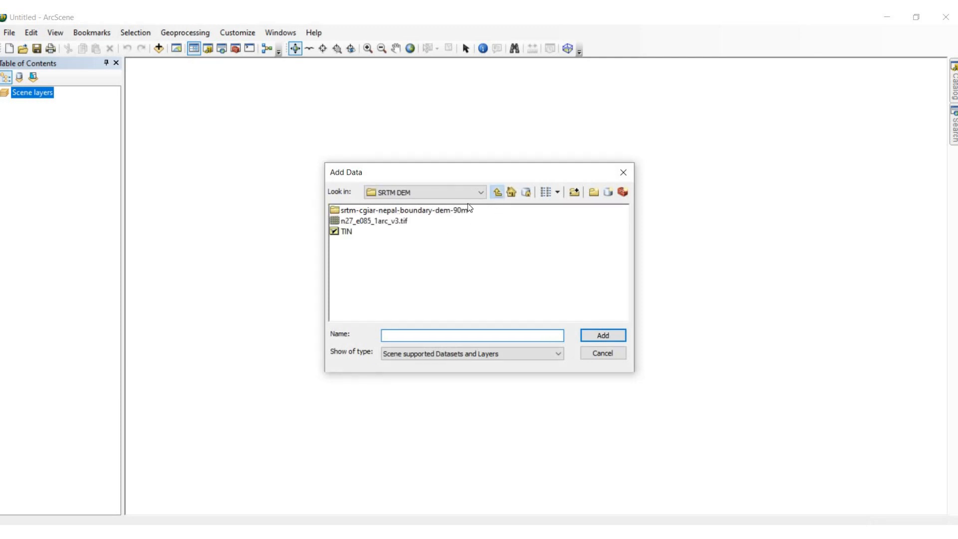
click(346, 231)
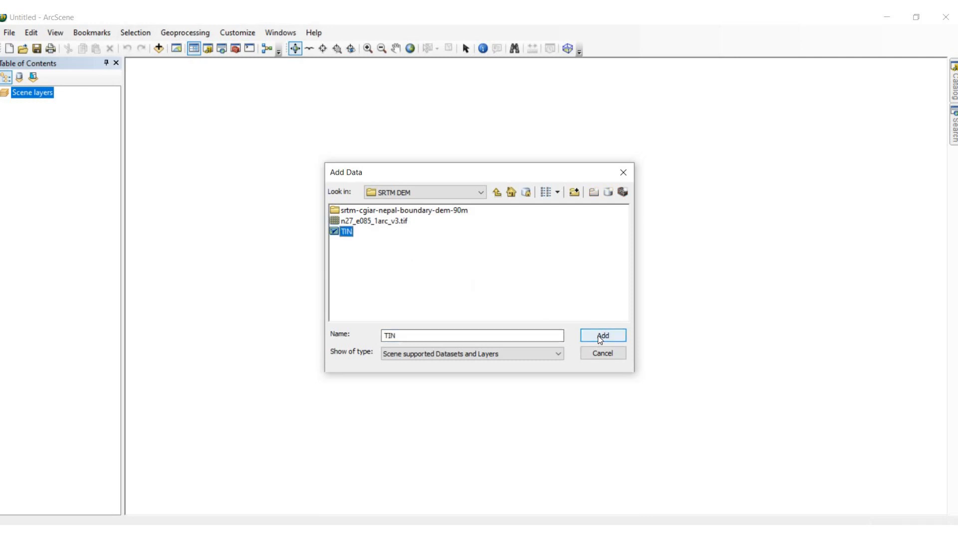
click(598, 336)
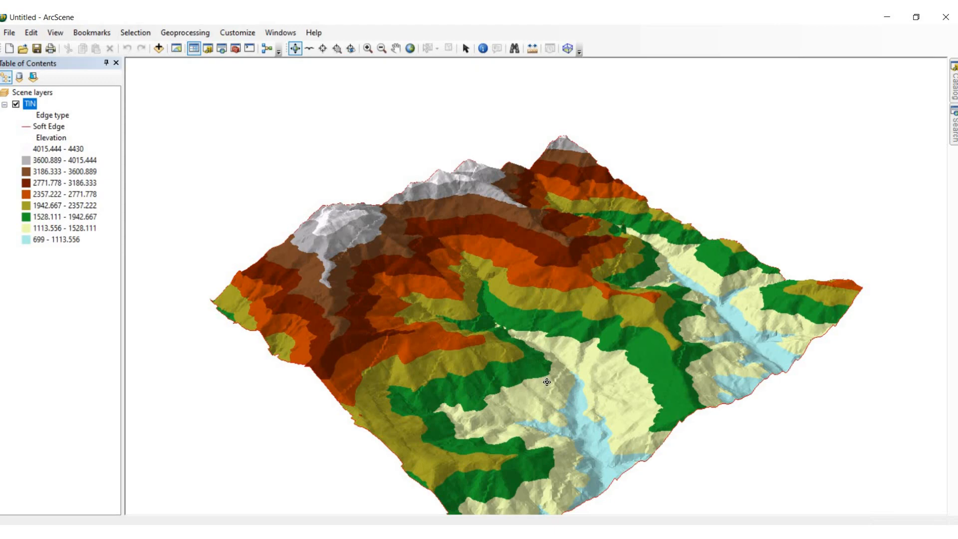
Examine the TIN terrain's relief and elevation bands in 3D from several angles and distances.
drag(518, 355, 510, 389)
drag(582, 446, 544, 338)
scroll(507, 339, up, 1)
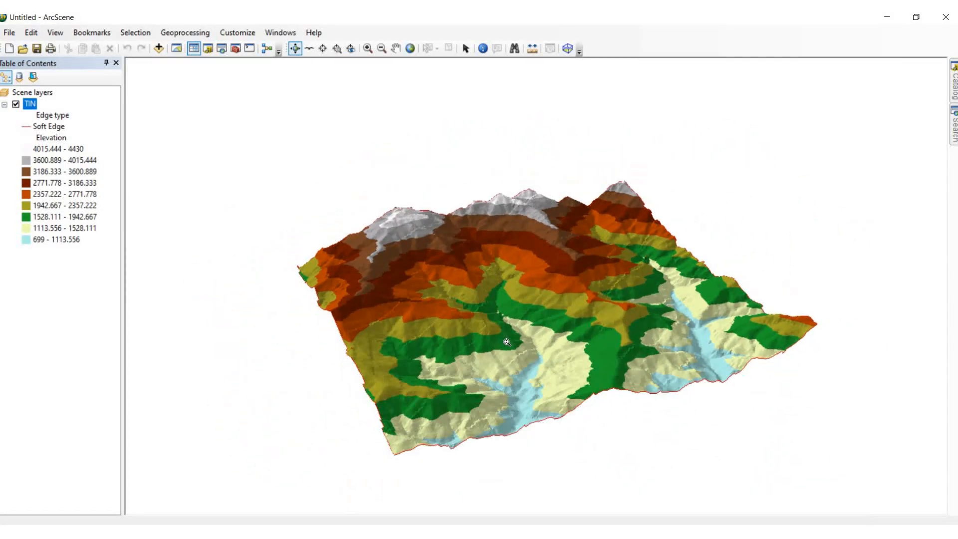
scroll(519, 380, down, 2)
drag(519, 380, 396, 365)
drag(695, 375, 646, 335)
scroll(647, 336, down, 2)
scroll(646, 336, up, 2)
scroll(646, 336, down, 4)
drag(646, 336, 699, 345)
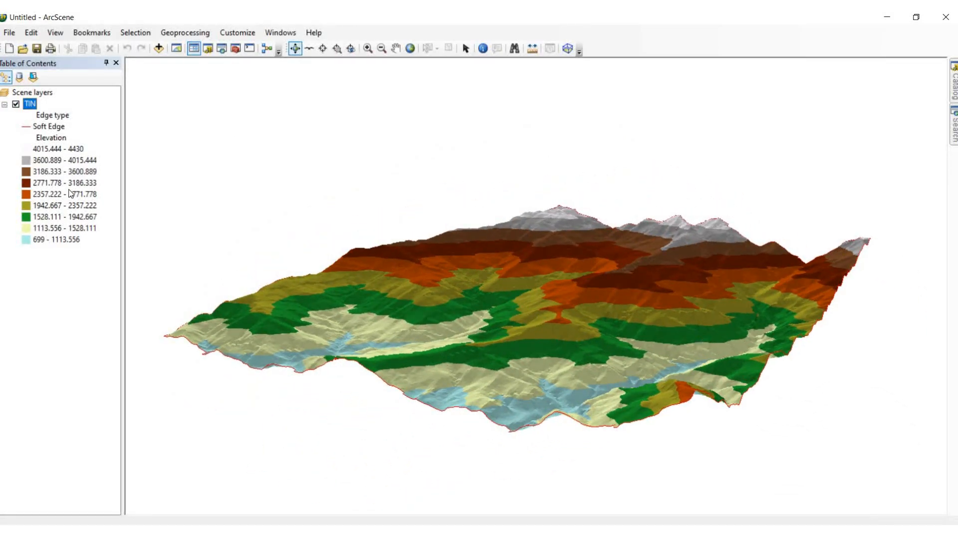
Set the TIN layer's custom factor for converting elevation values to scene units to 2.0000 in its base heights.
right_click(29, 103)
click(65, 229)
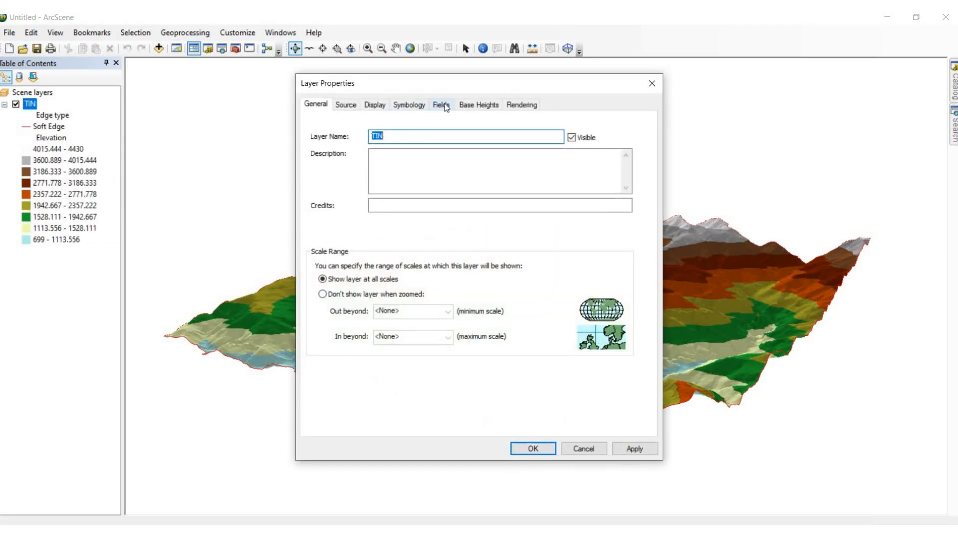
click(478, 105)
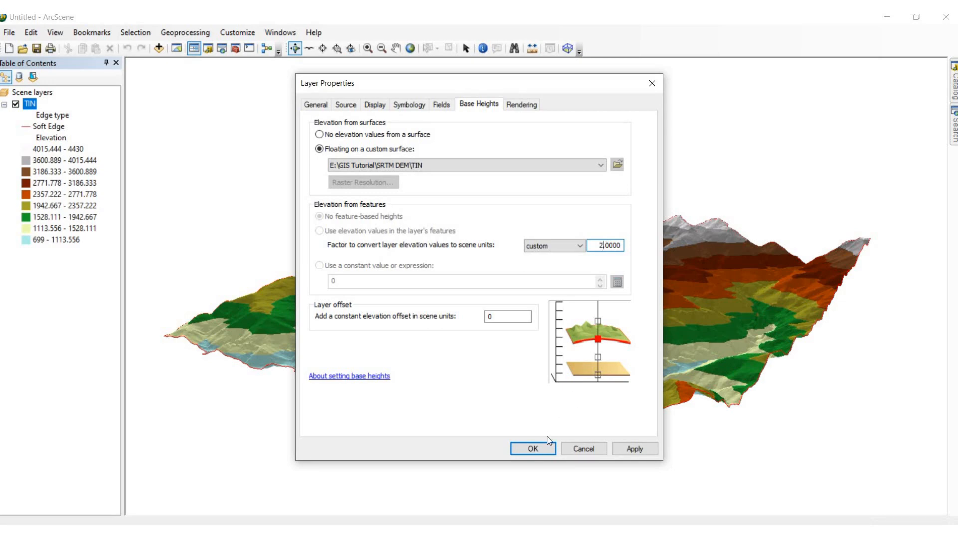
click(634, 448)
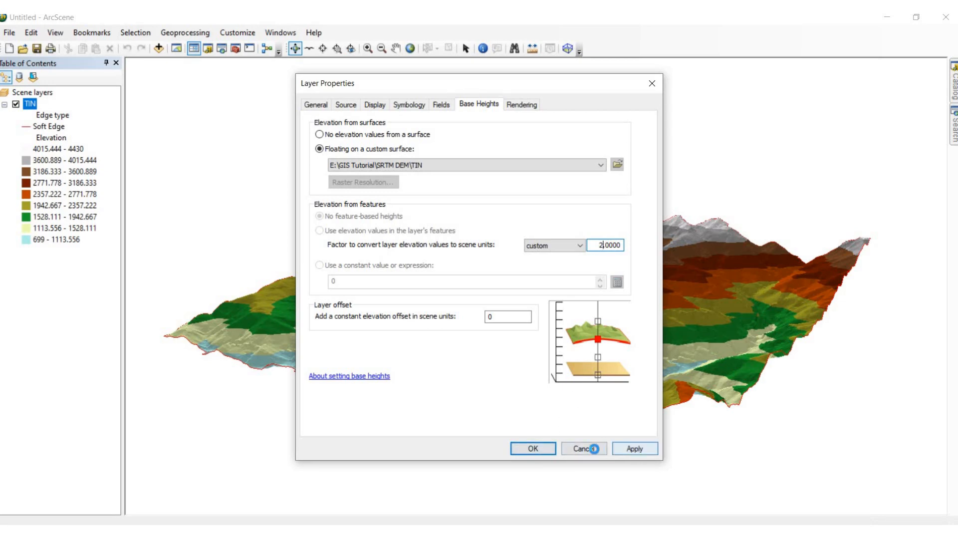
click(538, 447)
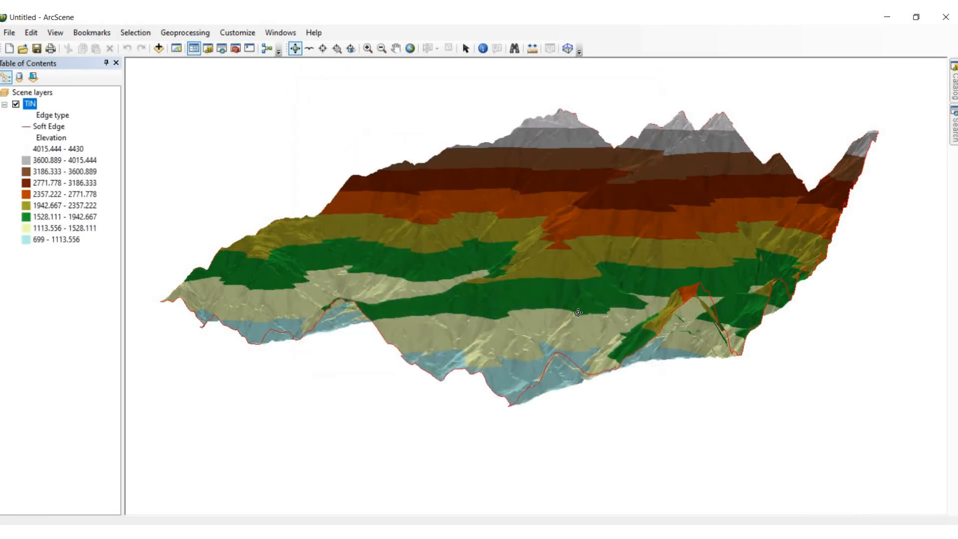
Inspect the vertically exaggerated TIN terrain from different sides, including its peaks and valleys.
drag(658, 322, 598, 244)
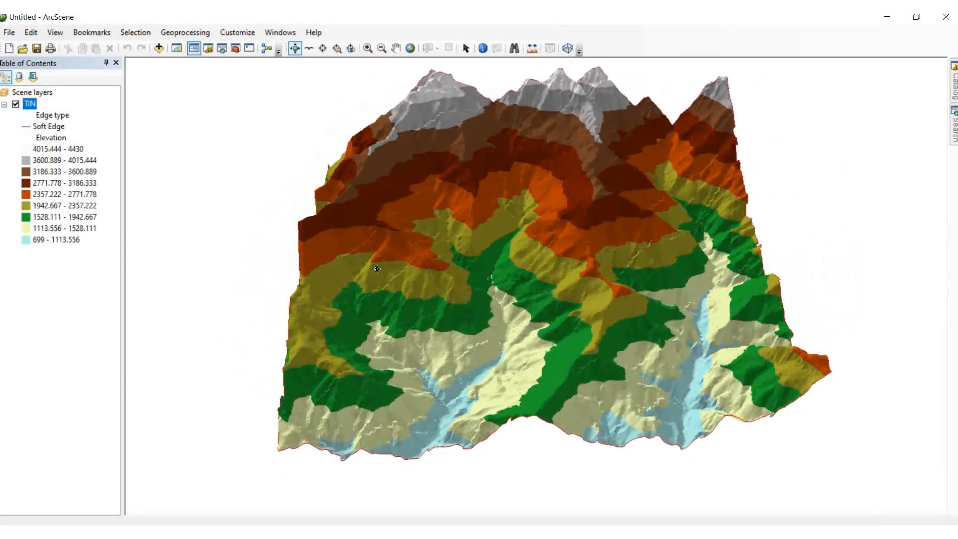
drag(398, 275, 625, 254)
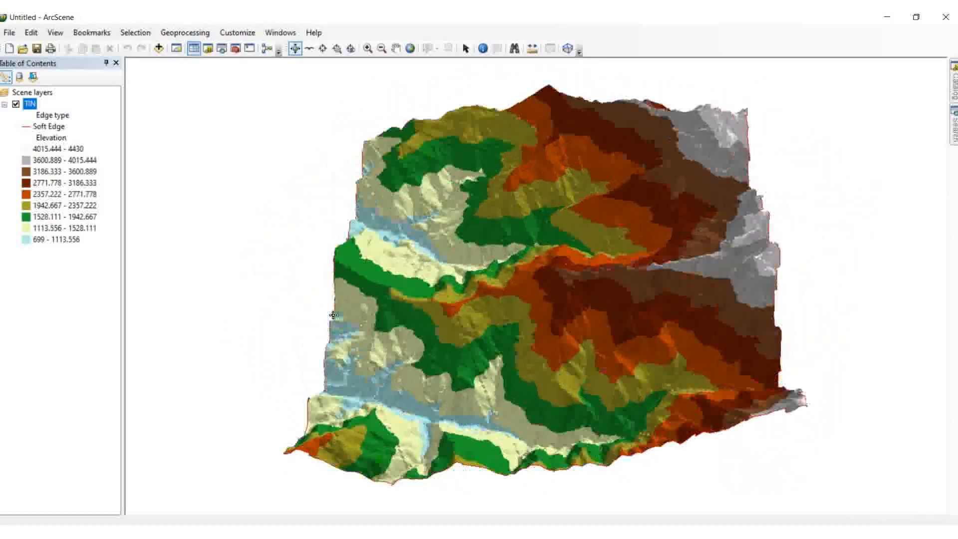
drag(508, 331, 430, 294)
mouse_move(659, 284)
mouse_down()
mouse_move(661, 294)
mouse_move(651, 289)
mouse_up()
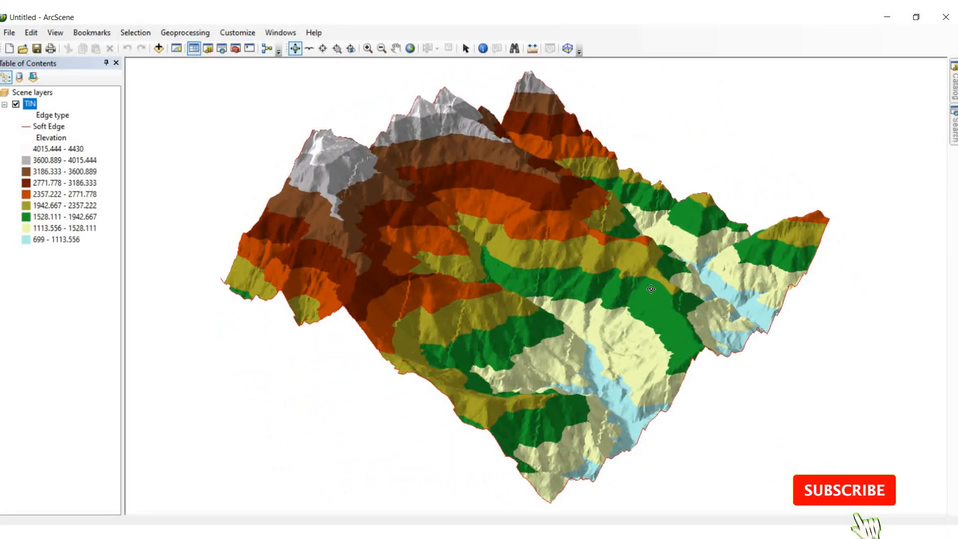